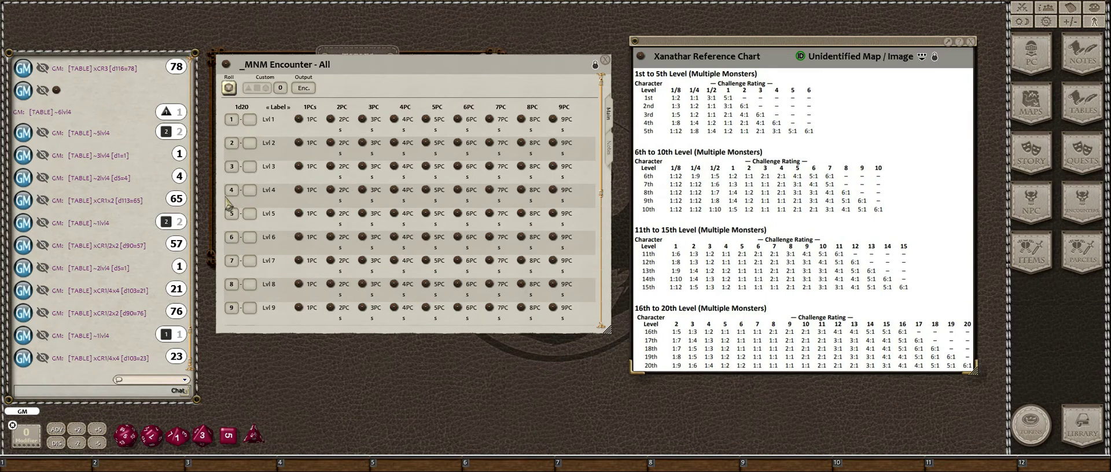
# Step: Open the level 4 encounter table for 5 PCs, roll an encounter from it, and enlarge the result to review its monsters
pyautogui.click(426, 190)
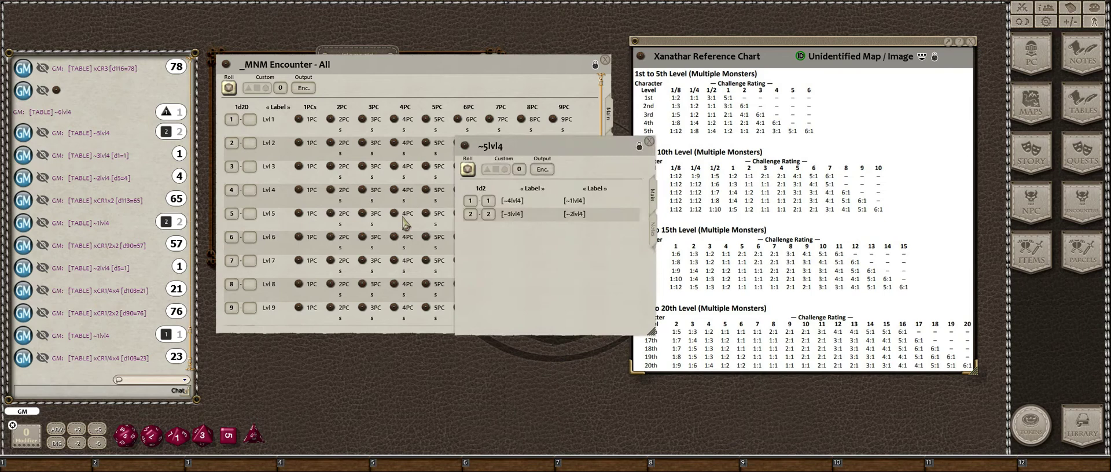
pyautogui.moveTo(334, 263); pyautogui.dragTo(280, 256)
pyautogui.click(265, 172)
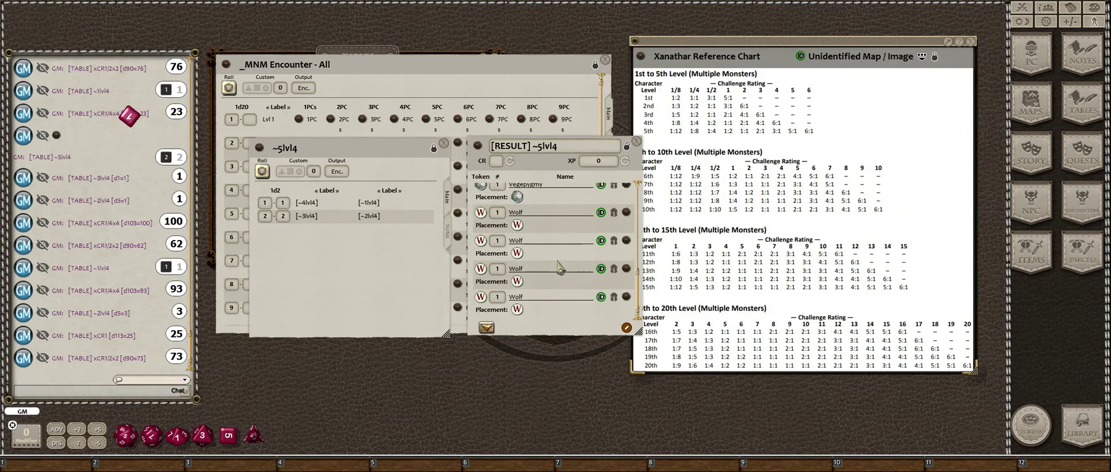
pyautogui.moveTo(638, 331); pyautogui.dragTo(643, 457)
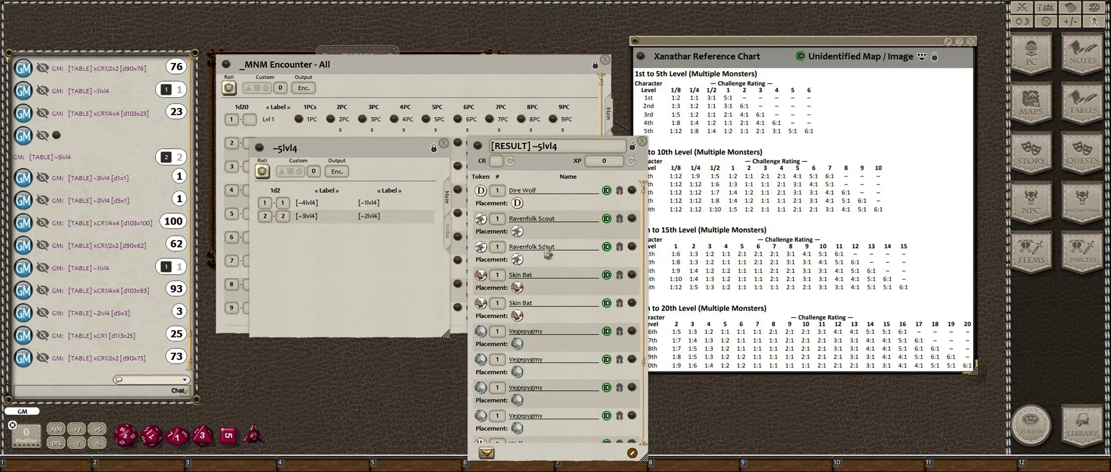
pyautogui.scroll(-3, 544, 243)
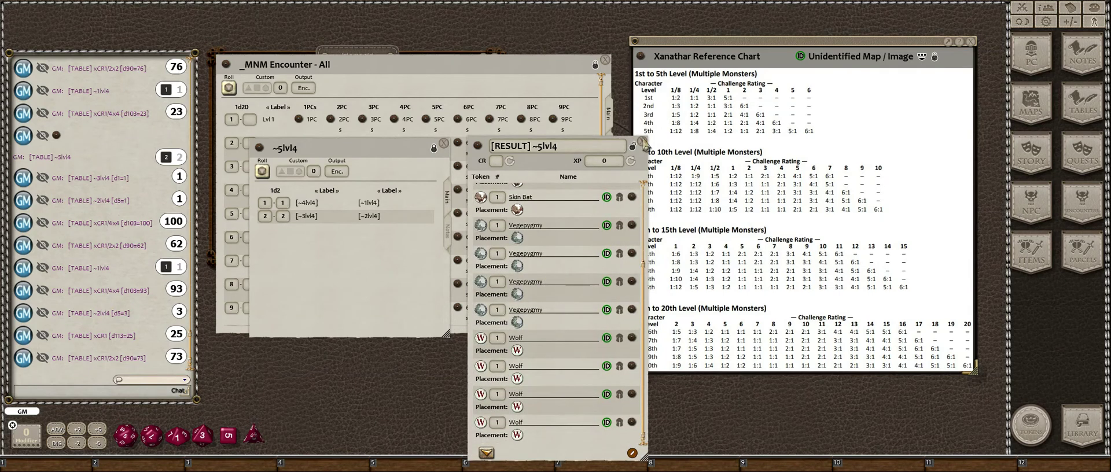
# Step: Reroll the encounter from the ~5lvl4 table and close the enlarged earlier result
pyautogui.click(262, 171)
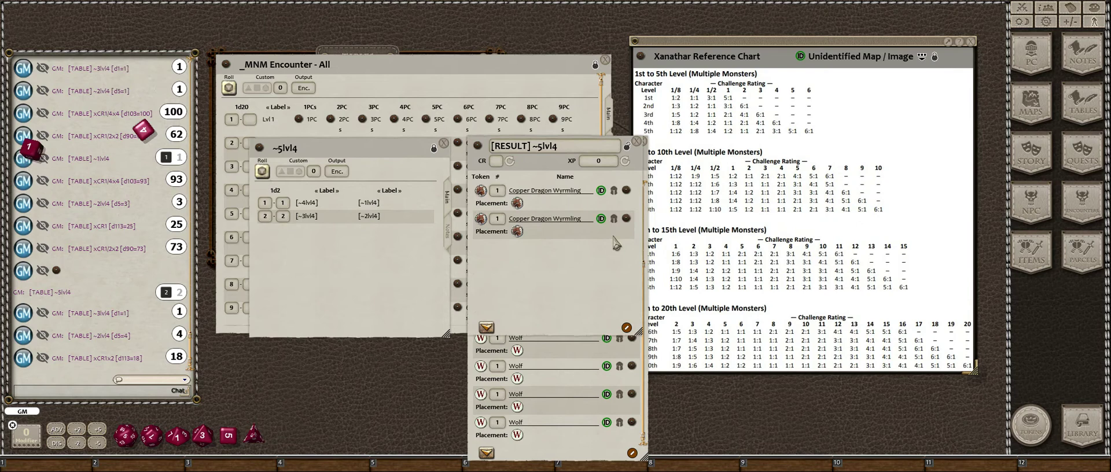
pyautogui.click(614, 423)
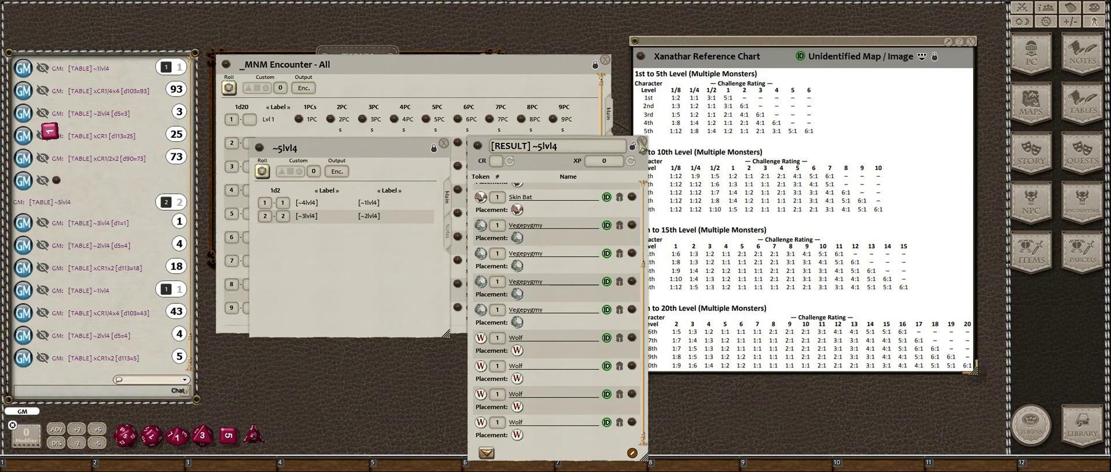
pyautogui.click(642, 141)
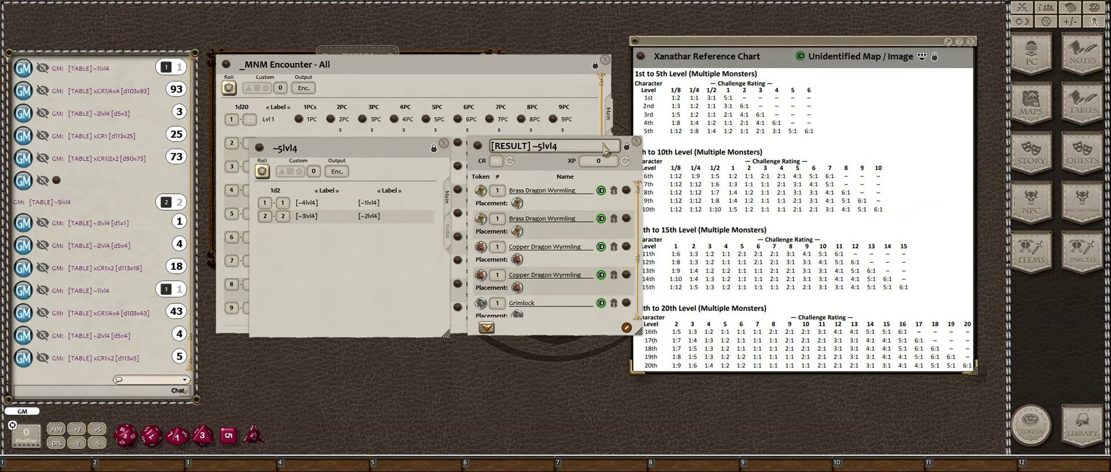
# Step: Enlarge the new encounter result to show its full monster list, close the ~5lvl4 table, and reposition the result
pyautogui.moveTo(548, 171); pyautogui.dragTo(565, 157)
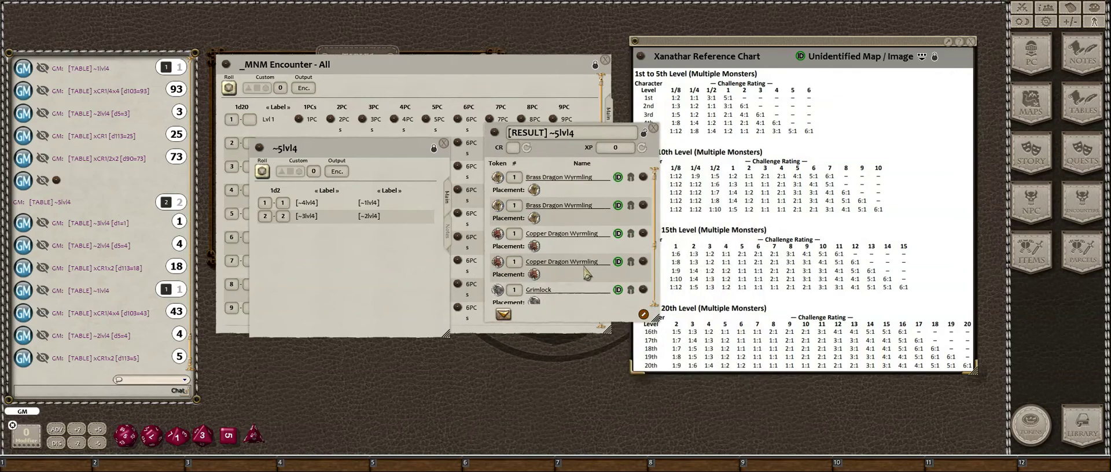
pyautogui.scroll(-3, 564, 263)
pyautogui.scroll(3, 573, 261)
pyautogui.moveTo(656, 320); pyautogui.dragTo(658, 412)
pyautogui.moveTo(498, 374); pyautogui.dragTo(371, 383)
pyautogui.click(284, 285)
pyautogui.click(448, 143)
pyautogui.moveTo(403, 134); pyautogui.dragTo(332, 111)
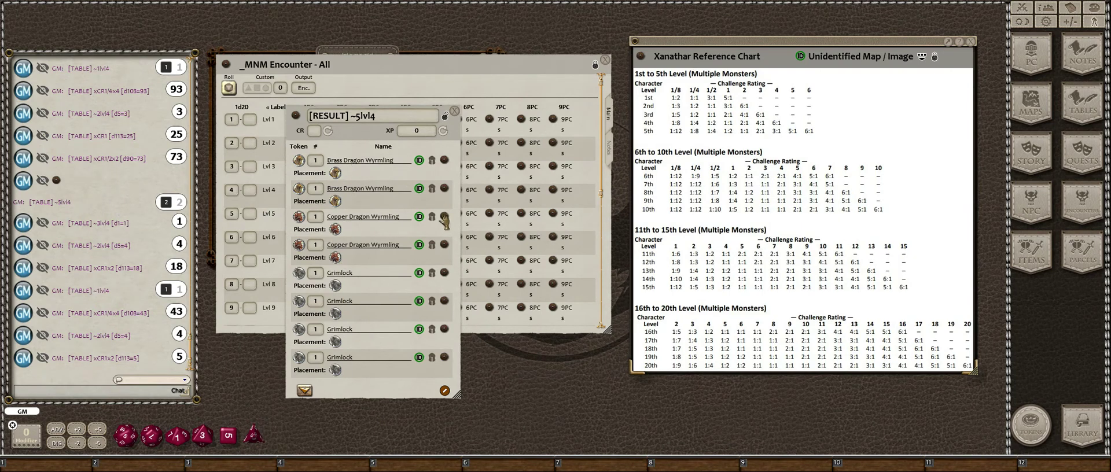
# Step: Inspect the stat blocks of the Brass Dragon Wyrmling and the Copper Dragon Wyrmling
pyautogui.click(445, 189)
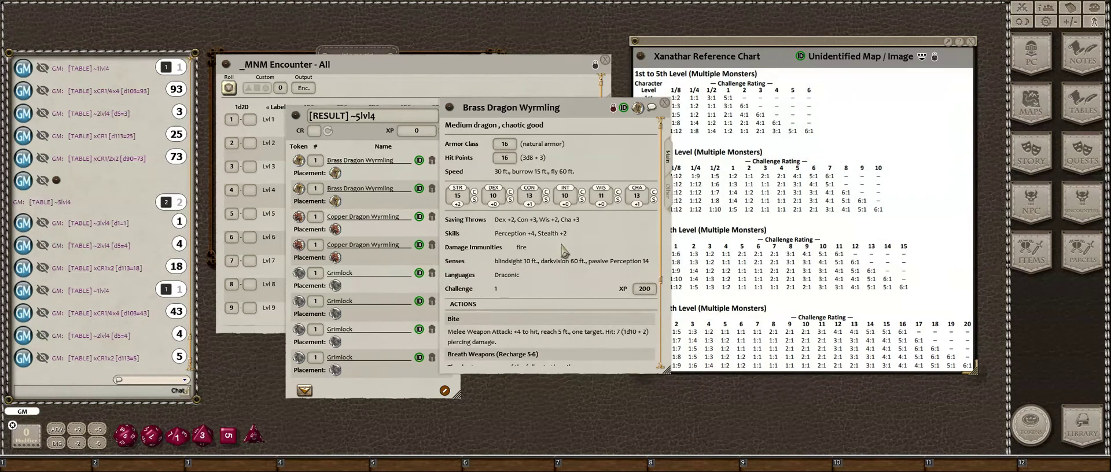
pyautogui.click(665, 103)
pyautogui.click(443, 217)
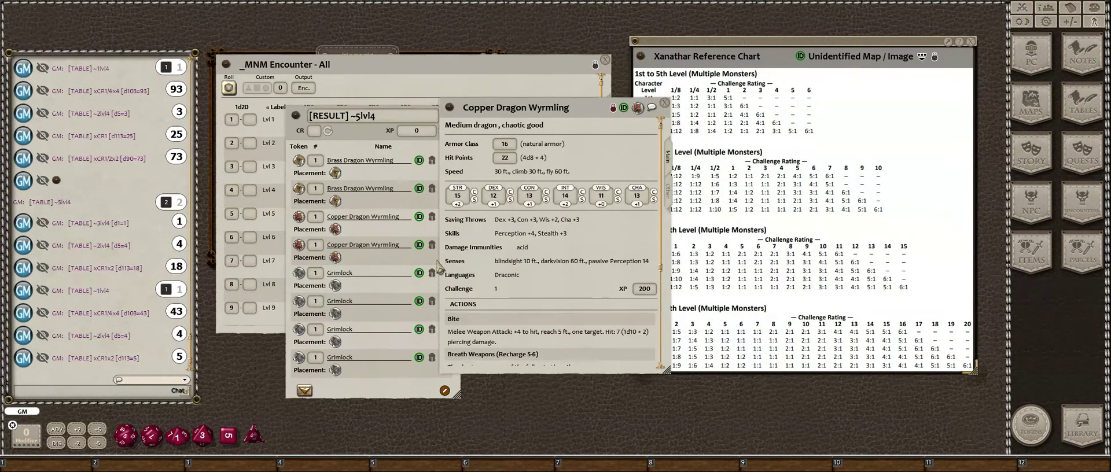
pyautogui.click(665, 105)
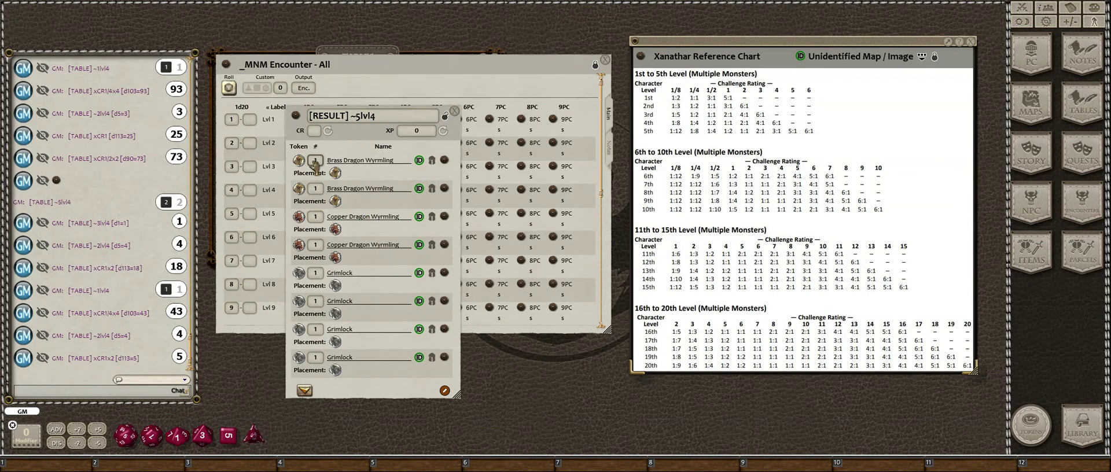
# Step: Set both Brass Dragon Wyrmling quantities to 2 and delete the two Copper Dragon Wyrmling entries from the encounter
pyautogui.scroll(1, 315, 160)
pyautogui.scroll(1, 315, 189)
pyautogui.rightClick(444, 214)
pyautogui.click(416, 243)
pyautogui.click(375, 243)
pyautogui.rightClick(442, 214)
pyautogui.click(413, 242)
pyautogui.click(372, 243)
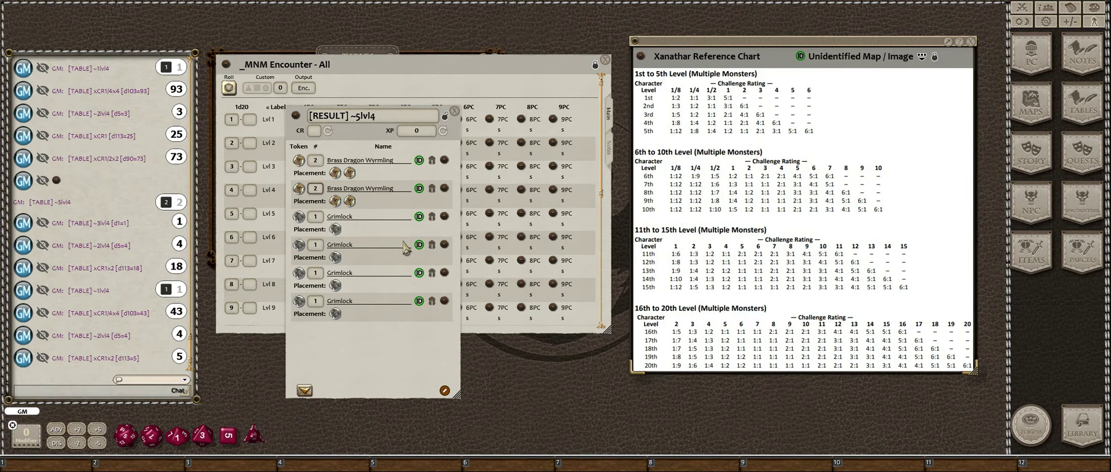
# Step: Check the Grimlock stat block and close it together with the ~5lvl4 encounter result
pyautogui.click(444, 216)
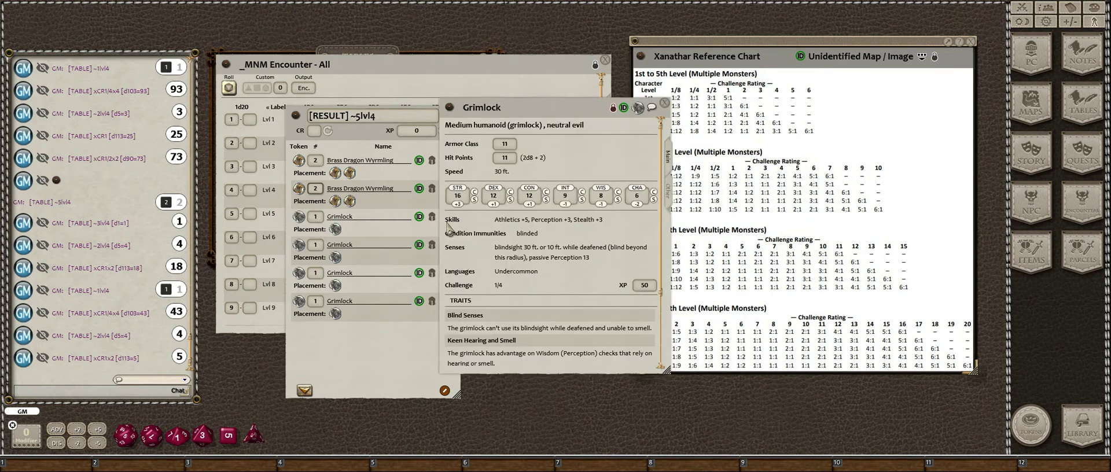
pyautogui.click(665, 104)
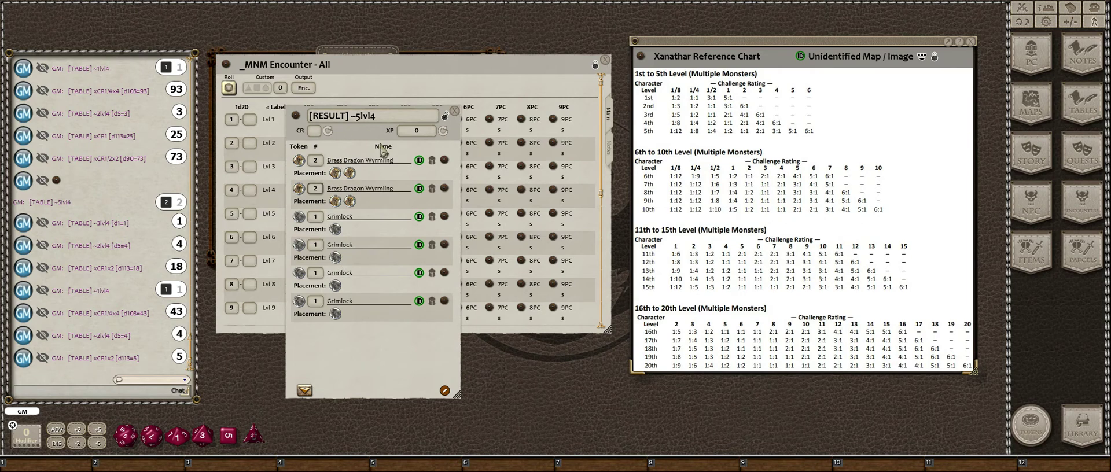
pyautogui.click(456, 112)
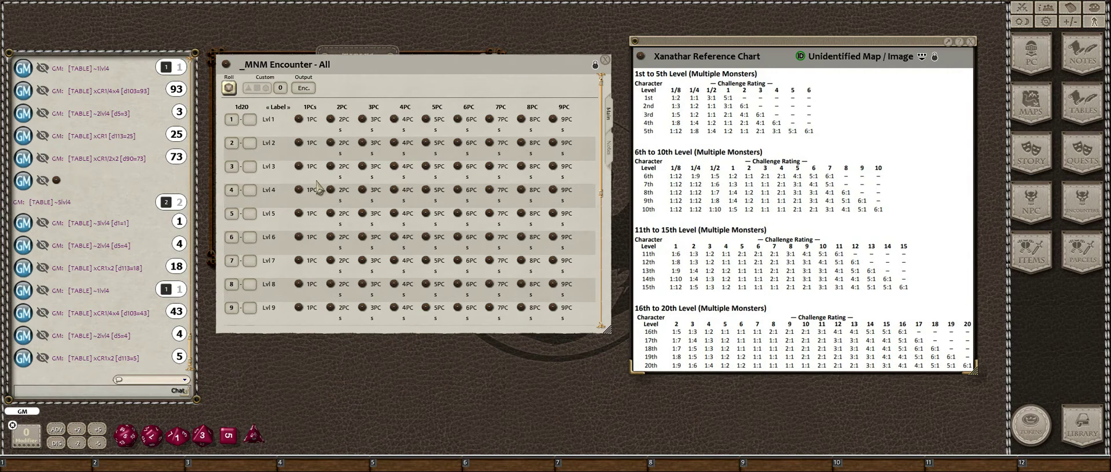
# Step: Close the _MNM Encounter - All table and open the _MNM Custom Encounter table
pyautogui.moveTo(410, 77); pyautogui.dragTo(428, 124)
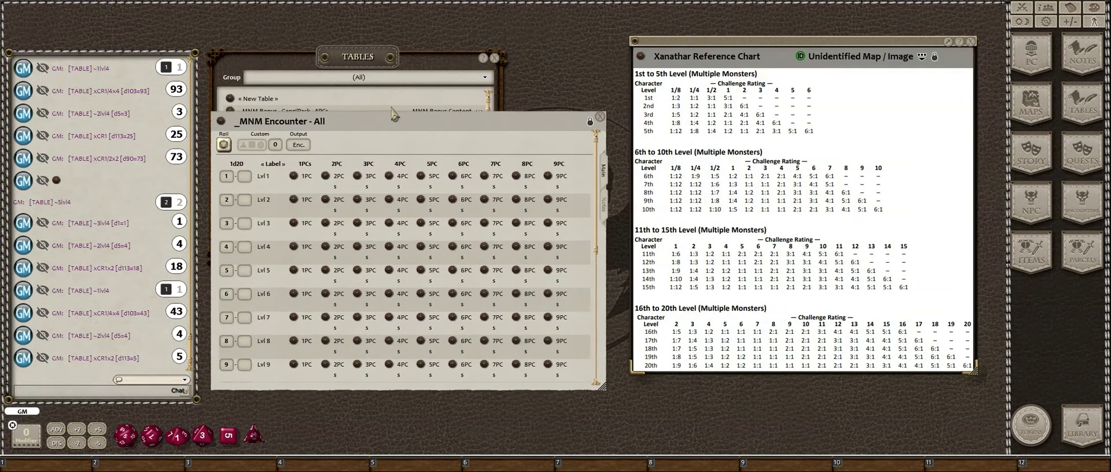
pyautogui.click(600, 117)
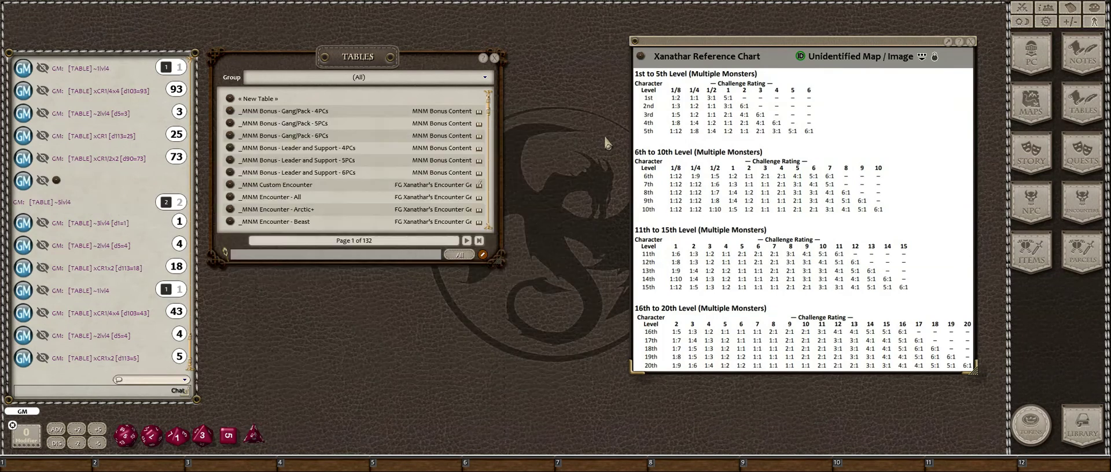
pyautogui.click(288, 186)
# Step: Rearrange the tables list, the custom encounter table and the Xanathar Reference Chart so the codes and chart are both readable
pyautogui.moveTo(377, 50); pyautogui.dragTo(662, 122)
pyautogui.moveTo(707, 165); pyautogui.dragTo(928, 330)
pyautogui.click(386, 61)
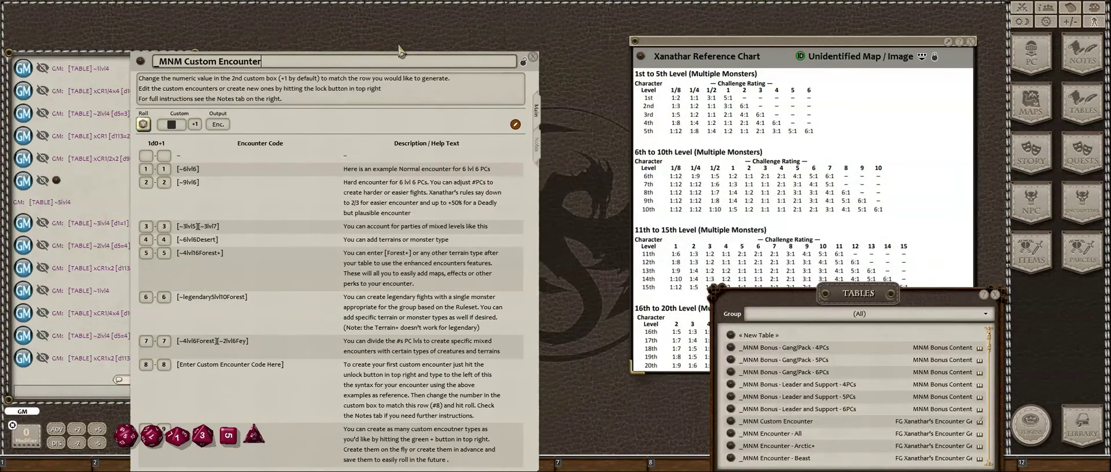
pyautogui.moveTo(387, 58); pyautogui.dragTo(430, 36)
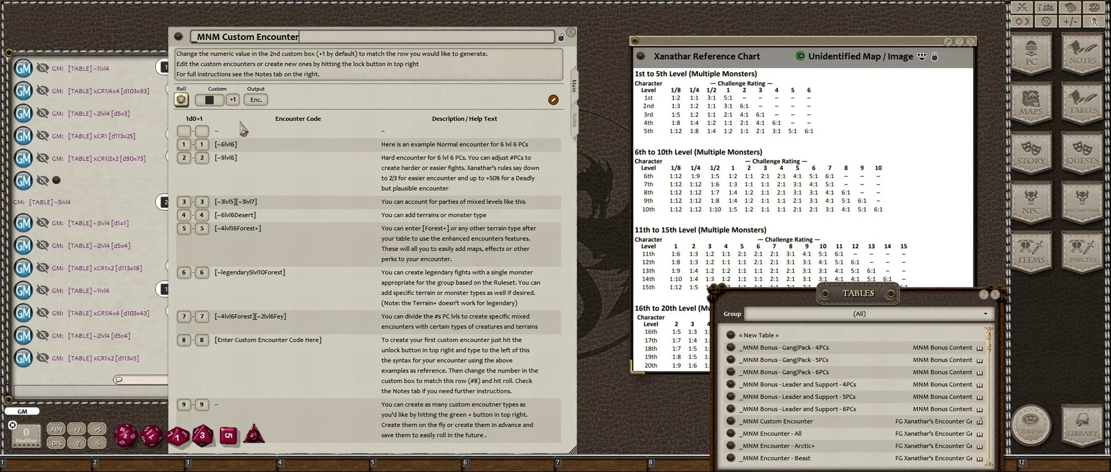
pyautogui.moveTo(785, 49); pyautogui.dragTo(766, 44)
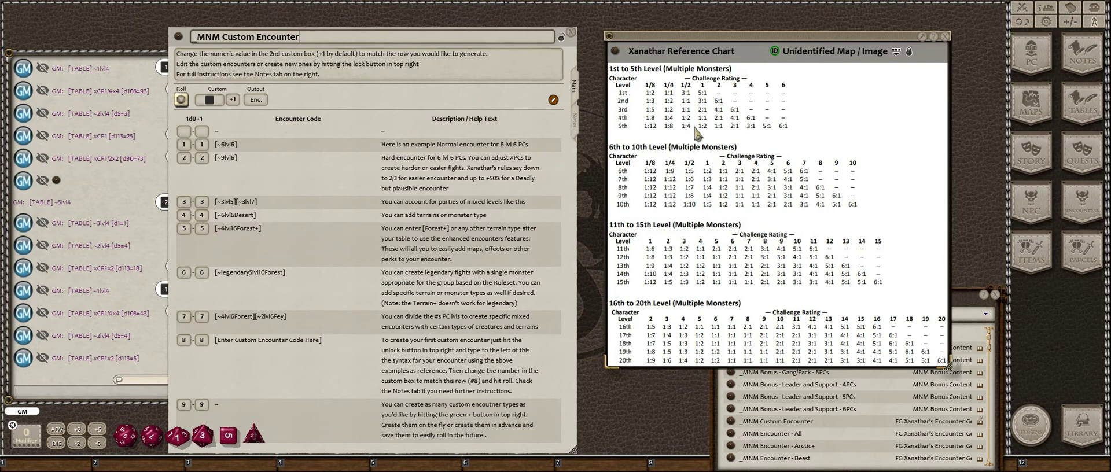
# Step: Enter the encounter code [xCR4Swamp][xCR1x4Swamp] in the empty row of the custom encounter table
pyautogui.click(226, 132)
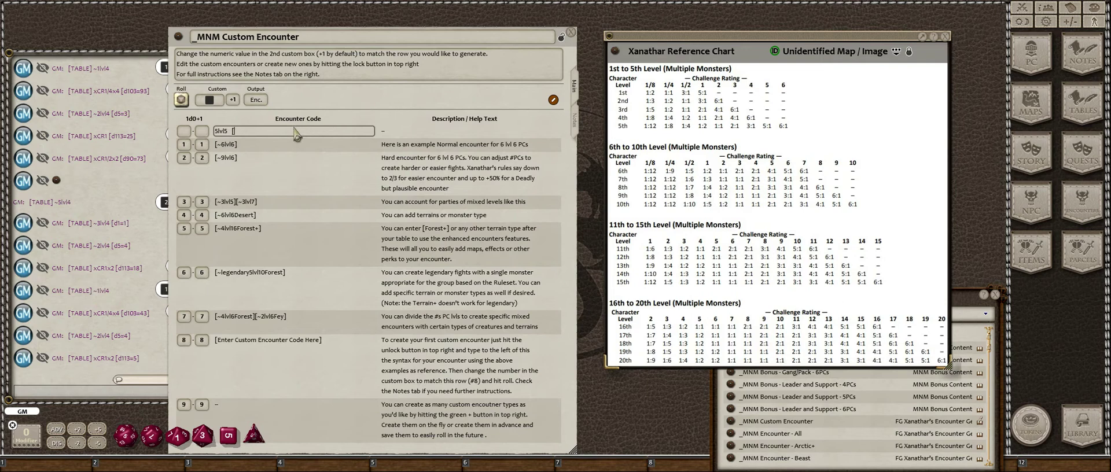
pyautogui.write('CR')
pyautogui.write('Sw')
pyautogui.write('xCR1x4Swamp')
pyautogui.press('Home')
pyautogui.press('Delete')
pyautogui.press('Delete')
pyautogui.press('Delete')
pyautogui.press('Delete')
pyautogui.press('Delete')
pyautogui.press('Delete')
pyautogui.press('Delete')
# Step: Set the roll range of the new swamp encounter row to 10 through 10
pyautogui.click(184, 131)
pyautogui.write('1')
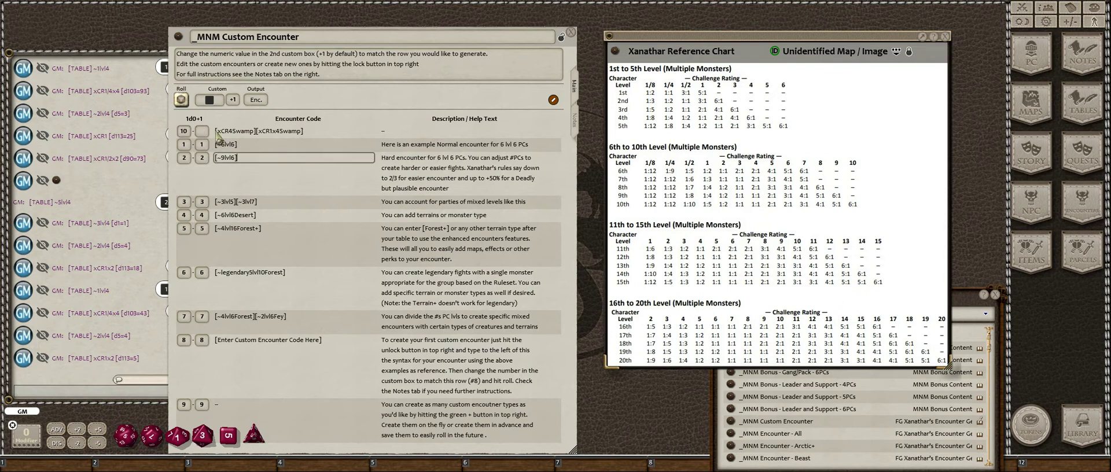
pyautogui.click(267, 158)
# Step: Set the custom roll modifier to +10 and roll the swamp encounter
pyautogui.click(234, 99)
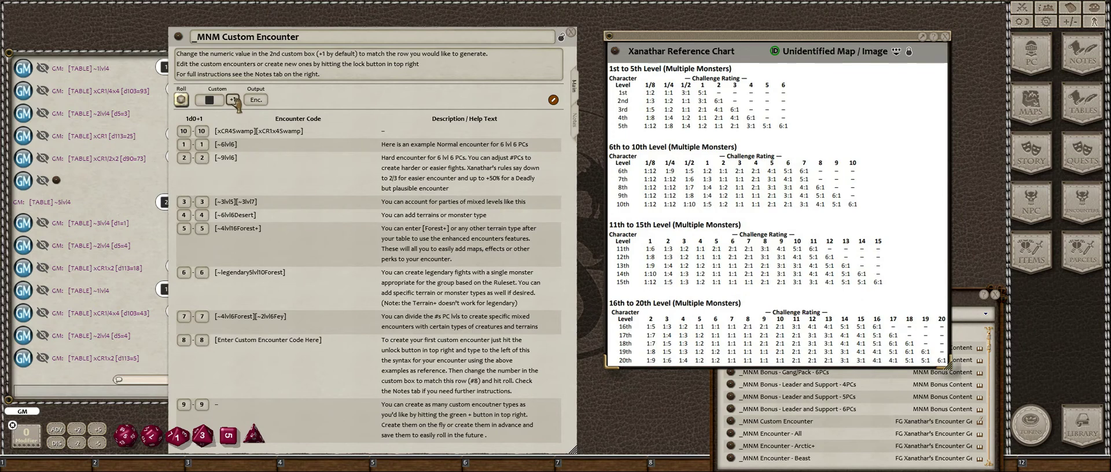
pyautogui.click(181, 100)
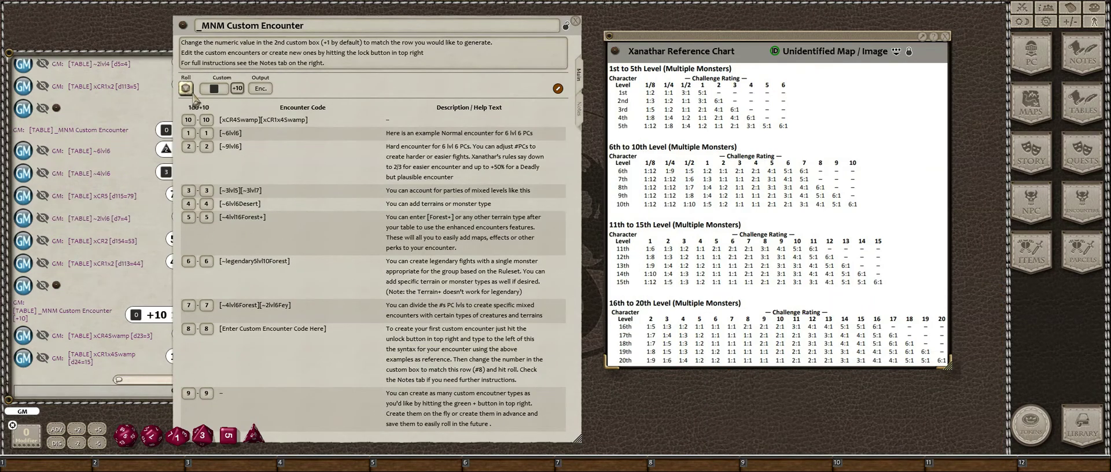
pyautogui.click(188, 91)
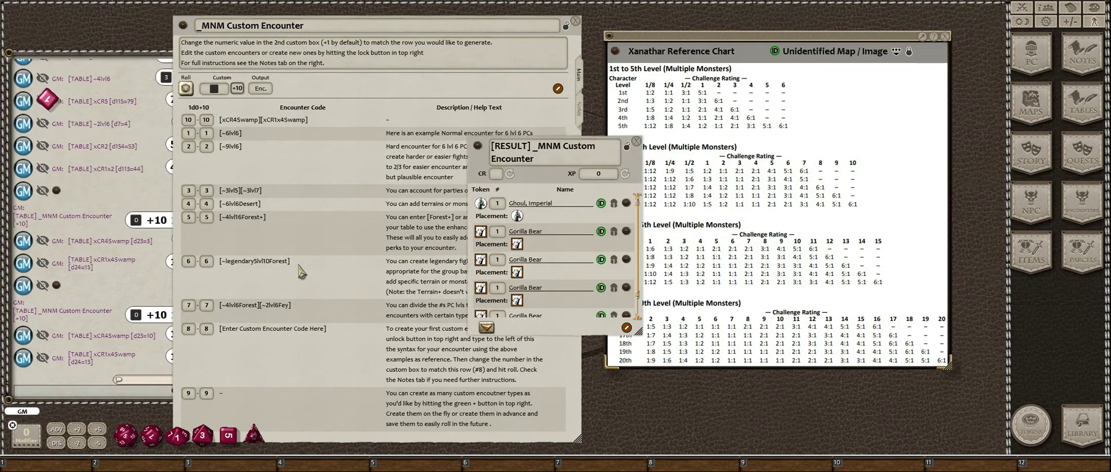
# Step: Review the monsters in the rolled swamp encounter, reroll it for comparison, and close both results
pyautogui.scroll(-1, 541, 226)
pyautogui.scroll(1, 541, 225)
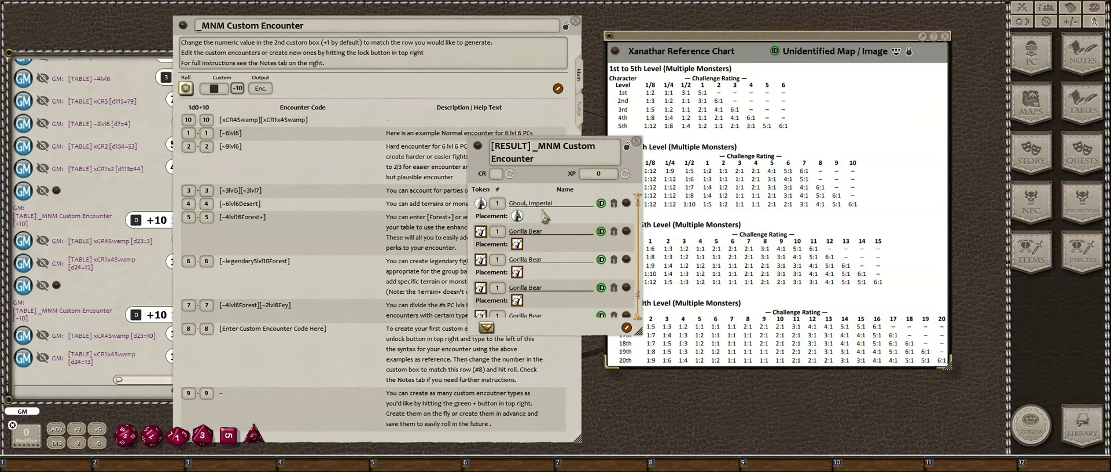
pyautogui.scroll(-1, 523, 270)
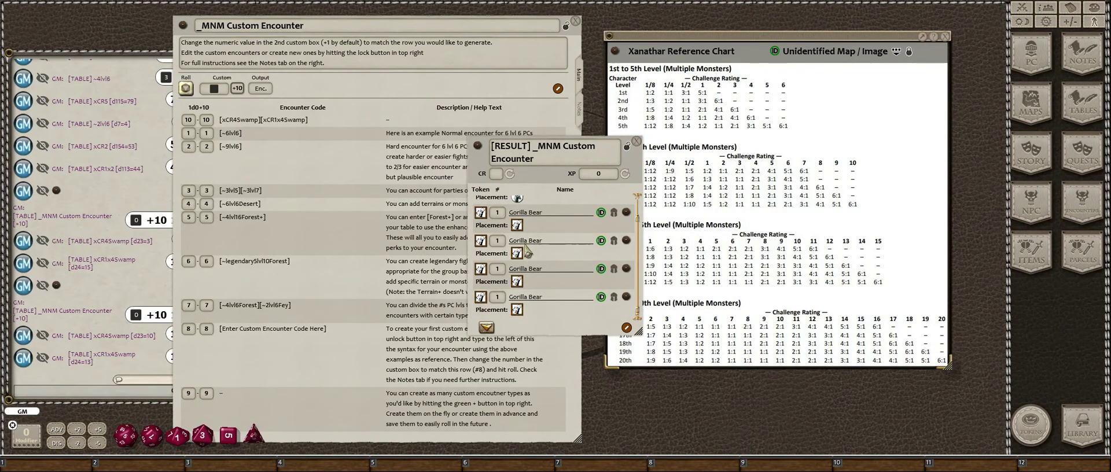
pyautogui.scroll(-1, 516, 278)
pyautogui.scroll(2, 541, 242)
pyautogui.click(636, 141)
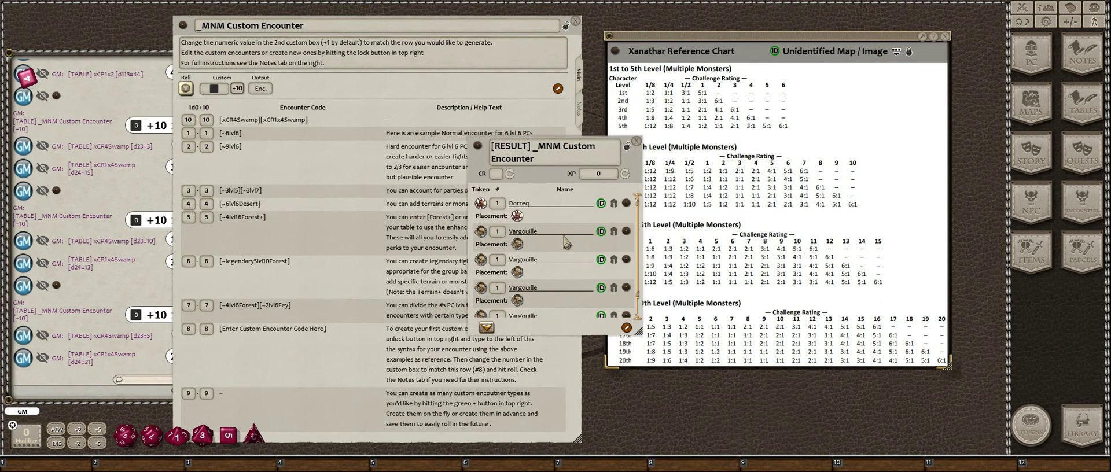
pyautogui.scroll(-1, 530, 262)
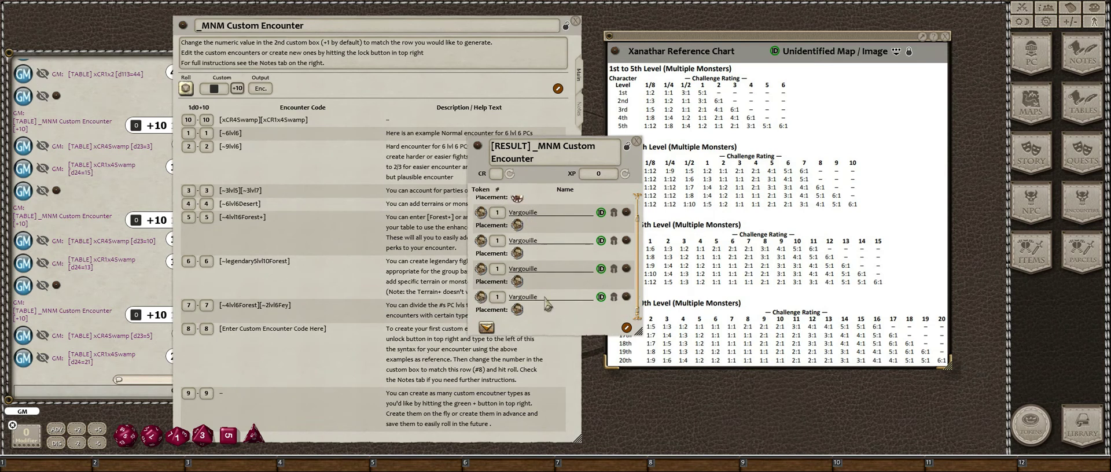
pyautogui.scroll(1, 544, 296)
pyautogui.click(636, 141)
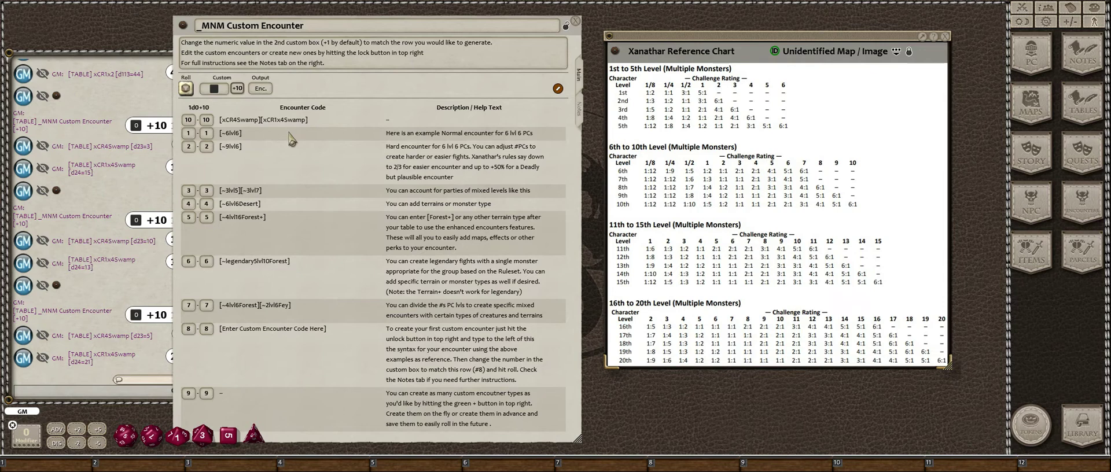
# Step: Change the first code in row 10 to xCR2x4, dropping its Swamp terrain
pyautogui.click(235, 121)
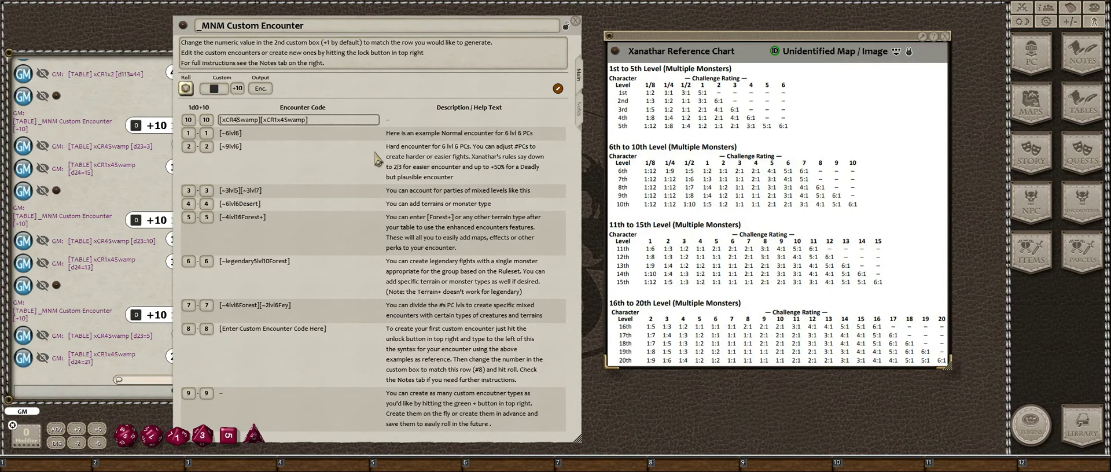
pyautogui.press('BackSpace')
pyautogui.write('2')
pyautogui.press('Delete')
pyautogui.press('Delete')
pyautogui.press('Delete')
pyautogui.press('Delete')
pyautogui.press('Delete')
pyautogui.write('x4')
# Step: Change the second code in row 10 to xCR2 so the row reads [xCR2x4][xCR2]
pyautogui.press('Delete')
pyautogui.press('Delete')
pyautogui.press('Delete')
pyautogui.press('Delete')
pyautogui.press('Delete')
pyautogui.press('Delete')
pyautogui.press('Delete')
pyautogui.press('Delete')
pyautogui.press('Delete')
pyautogui.press('Delete')
pyautogui.press('Delete')
pyautogui.write('CR2')
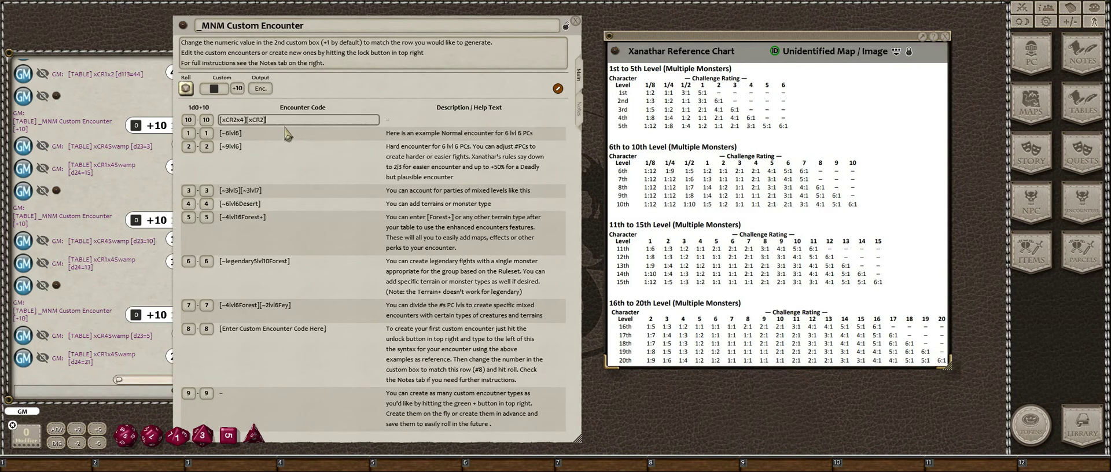
# Step: Roll the revised row 10 encounter and review its monster list
pyautogui.click(186, 89)
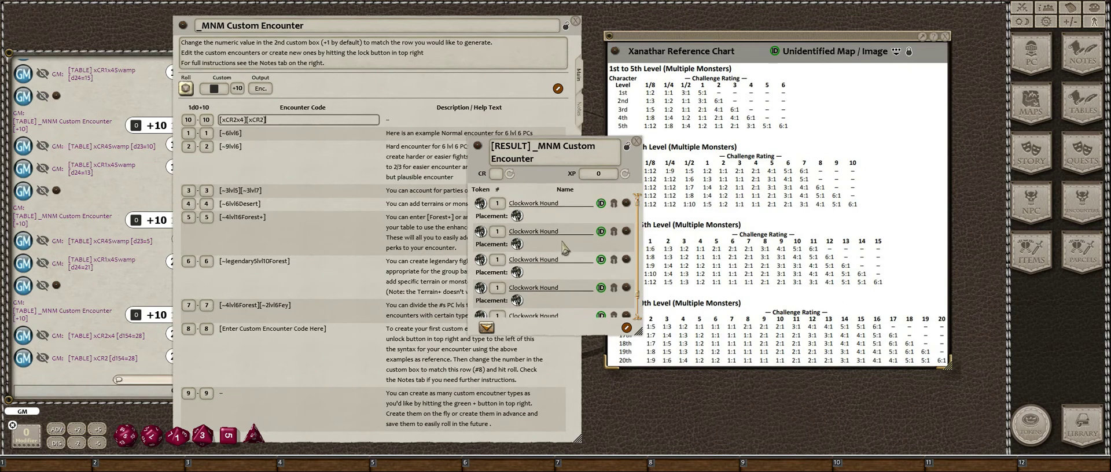
pyautogui.scroll(-1, 579, 229)
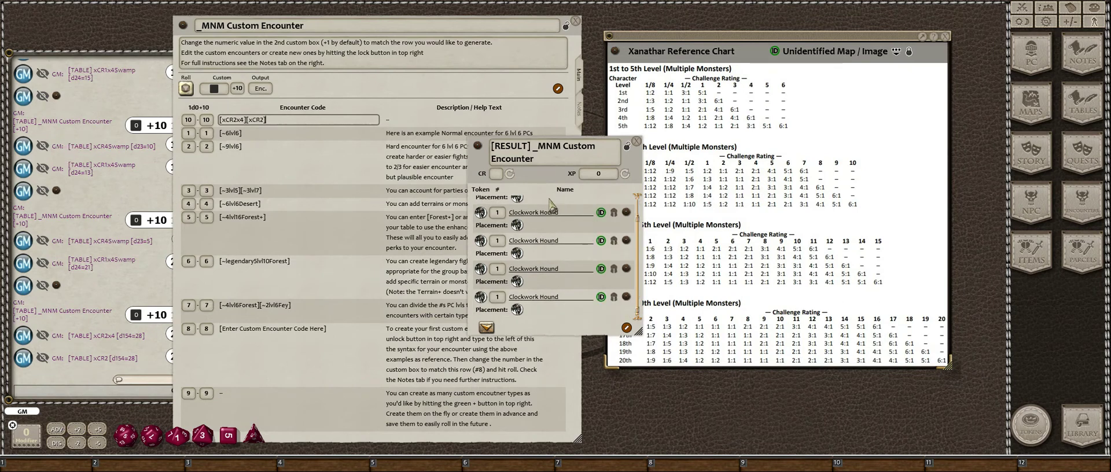
# Step: Close the current encounter result and reroll the row 10 encounter
pyautogui.scroll(1, 535, 301)
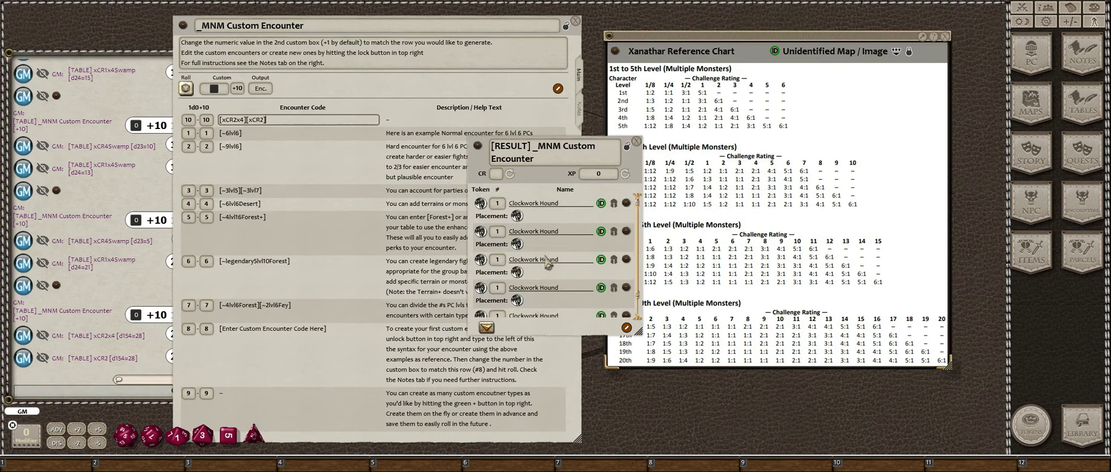
pyautogui.click(636, 141)
pyautogui.click(185, 88)
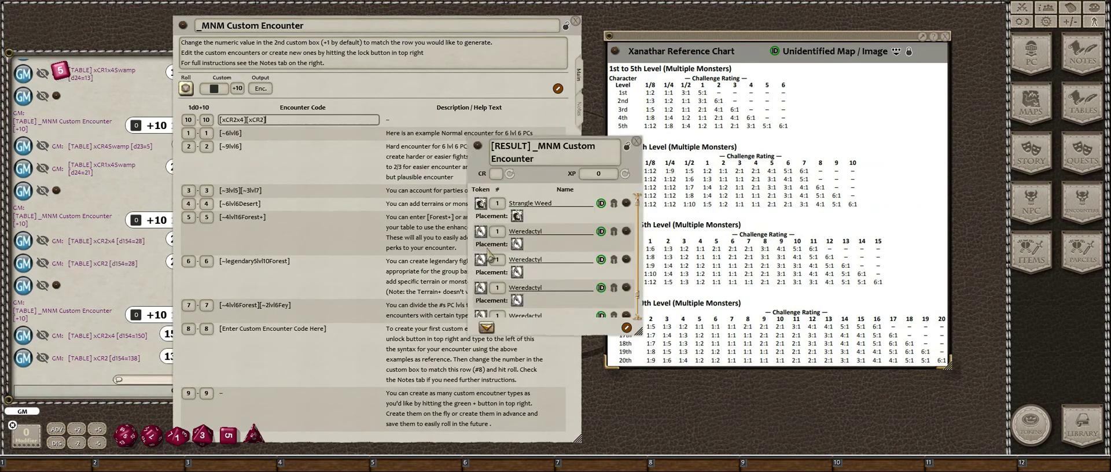
# Step: Review the full monster list of the rerolled row 10 encounter and close its result
pyautogui.scroll(-1, 548, 261)
pyautogui.scroll(1, 549, 313)
pyautogui.scroll(-1, 544, 292)
pyautogui.scroll(1, 536, 312)
pyautogui.scroll(1, 497, 231)
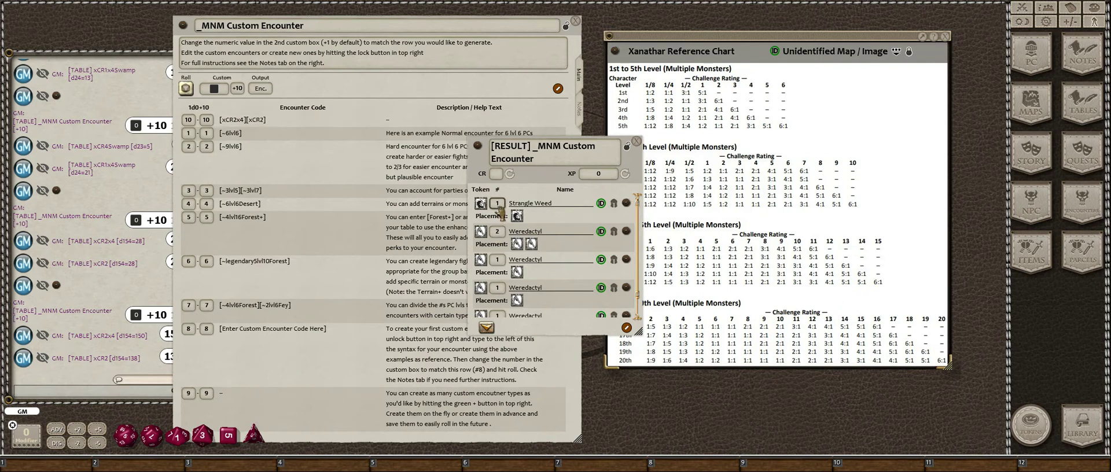
pyautogui.scroll(-1, 496, 232)
pyautogui.scroll(-2, 544, 288)
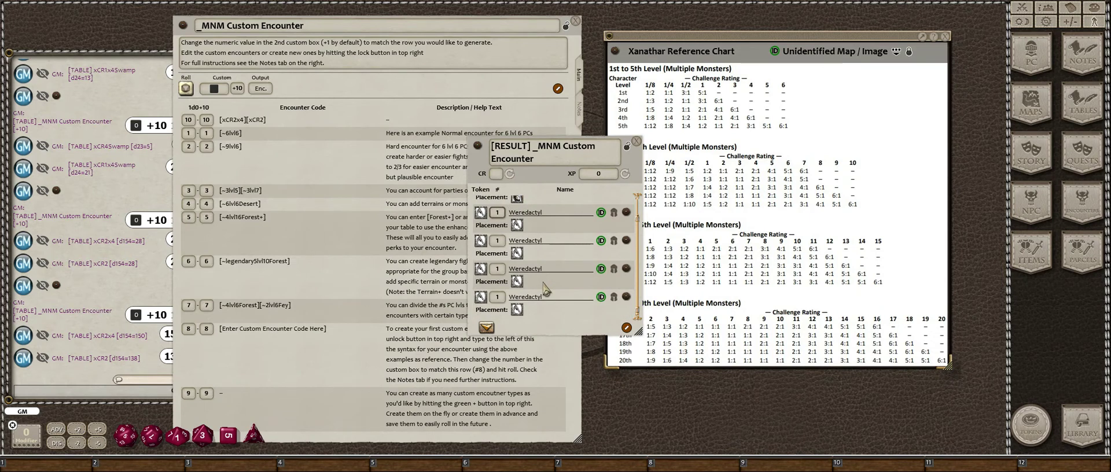
pyautogui.scroll(1, 544, 288)
pyautogui.scroll(-1, 551, 218)
pyautogui.scroll(1, 553, 299)
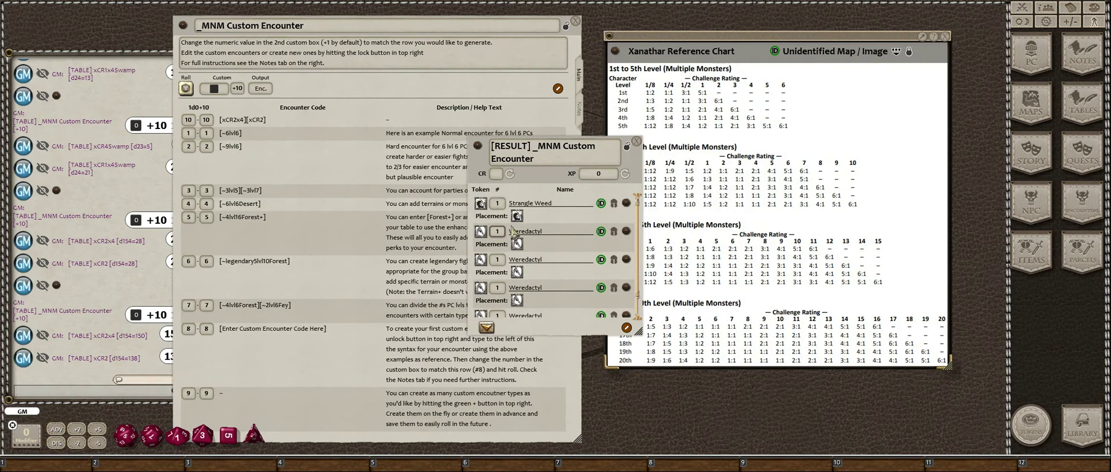
pyautogui.moveTo(618, 149); pyautogui.dragTo(550, 142)
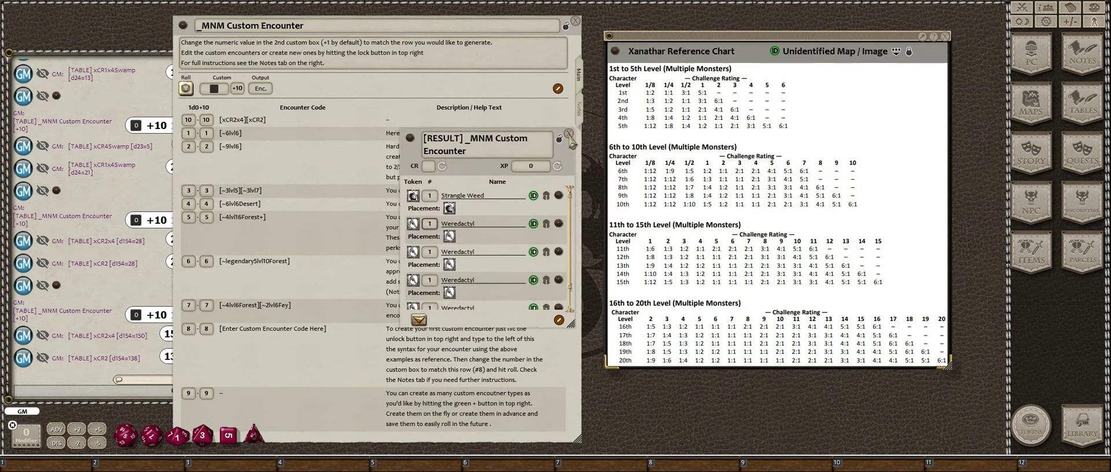
pyautogui.click(570, 137)
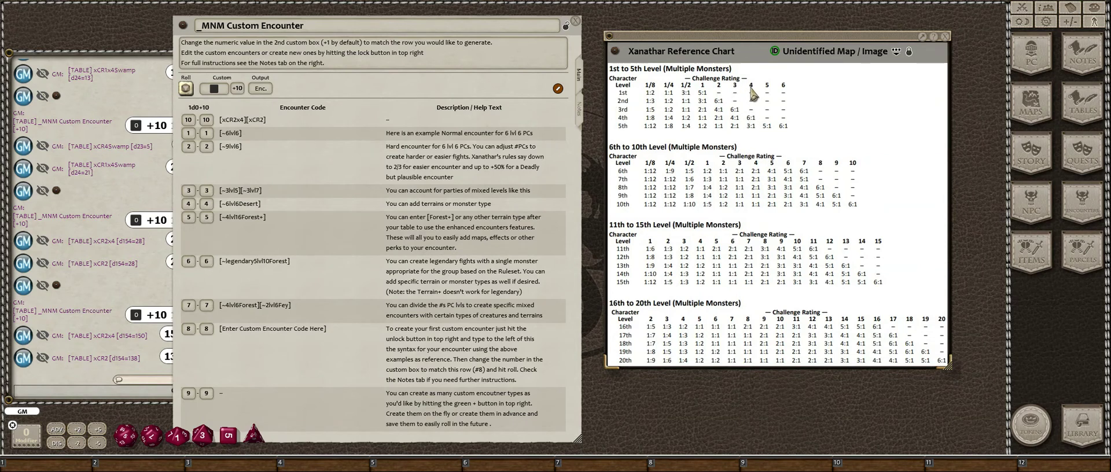
# Step: Replace the row 10 encounter code with [xCR4][xCR4]
pyautogui.click(292, 126)
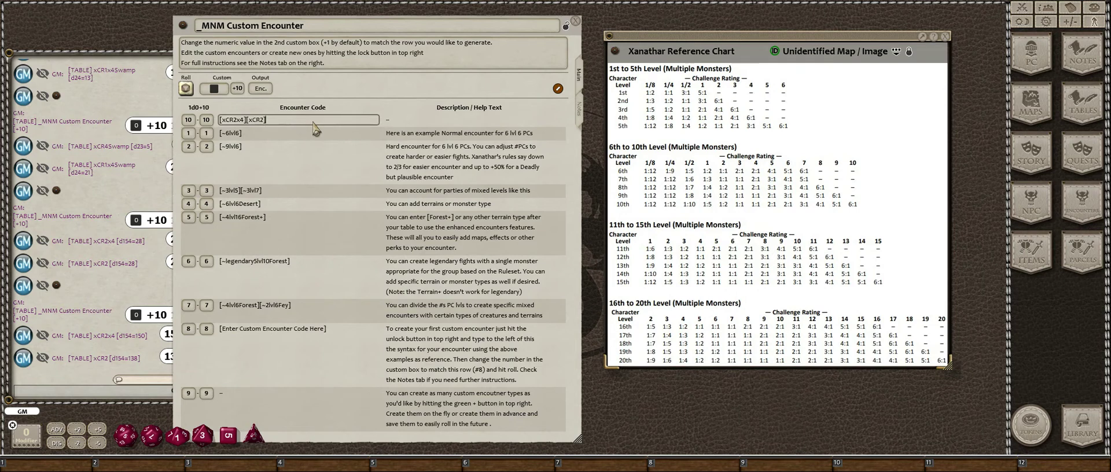
pyautogui.press('BackSpace')
pyautogui.press('BackSpace')
pyautogui.press('BackSpace')
pyautogui.press('BackSpace')
pyautogui.press('BackSpace')
pyautogui.press('BackSpace')
pyautogui.press('BackSpace')
pyautogui.press('BackSpace')
pyautogui.press('BackSpace')
pyautogui.write('4][xCR4]')
# Step: Add the terrain Artic to the second code and Swamp to the first code in row 10, and roll the encounter
pyautogui.write('Artic')
pyautogui.click(239, 122)
pyautogui.write('Swamp')
pyautogui.click(185, 91)
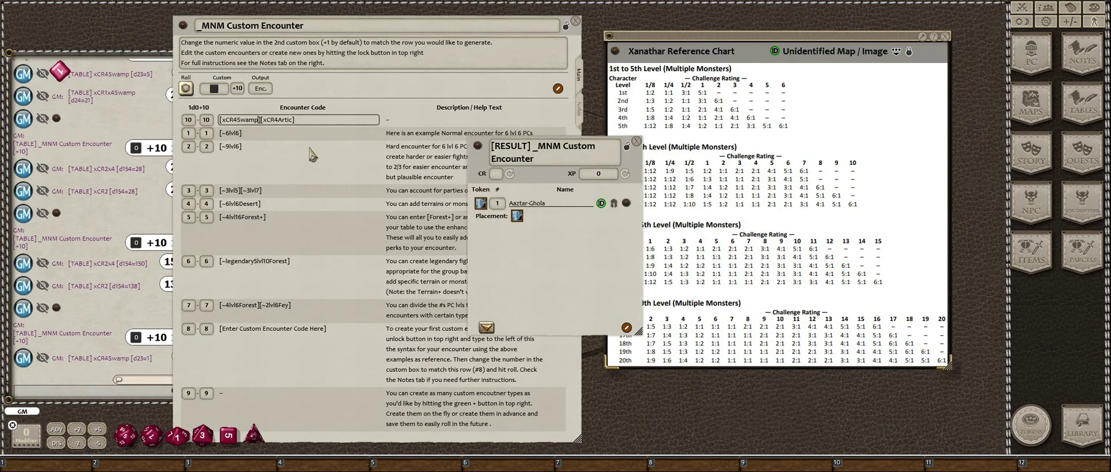
# Step: Correct the second code's terrain in row 10 to Arctic and reroll the encounter
pyautogui.click(286, 120)
pyautogui.write('c')
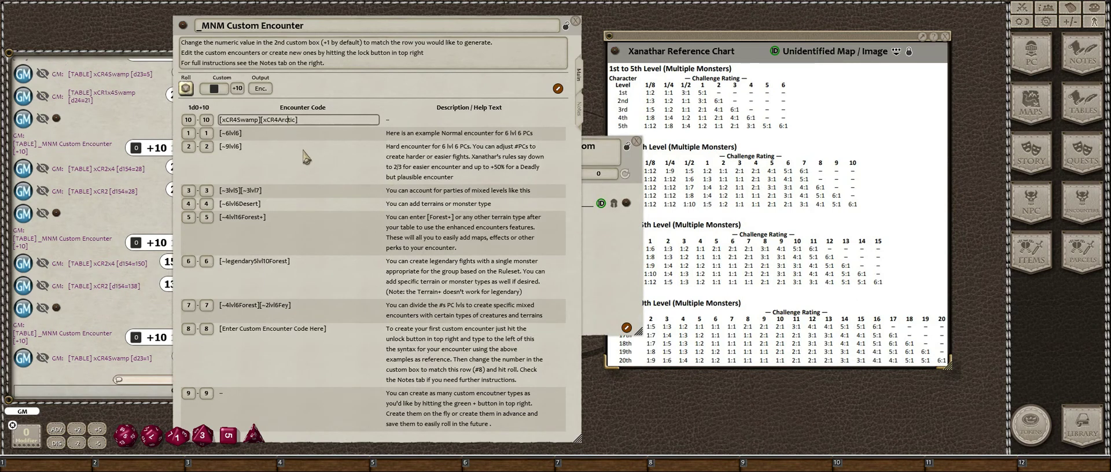
pyautogui.click(186, 89)
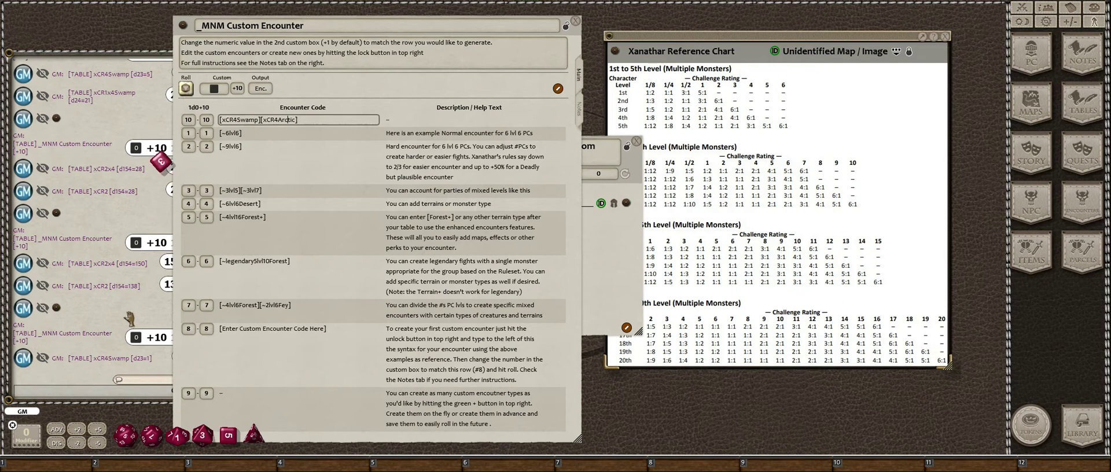
# Step: Review the monsters in the new swamp and arctic encounter and close both results
pyautogui.moveTo(550, 279); pyautogui.dragTo(427, 282)
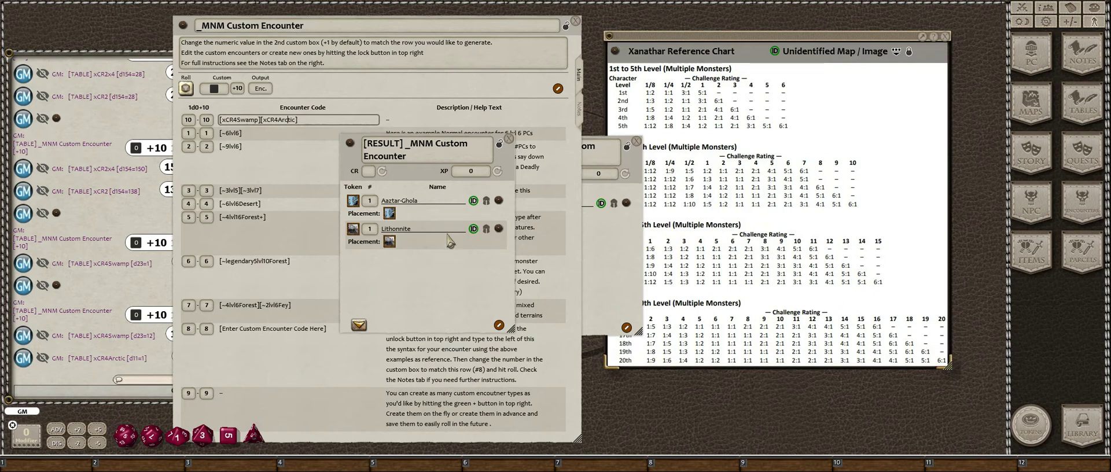
pyautogui.click(509, 140)
pyautogui.click(636, 142)
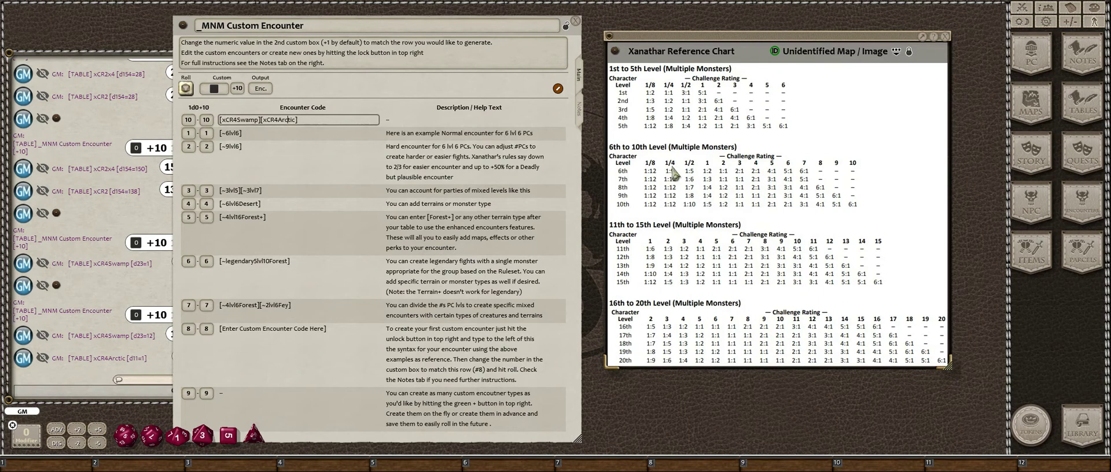
pyautogui.click(351, 69)
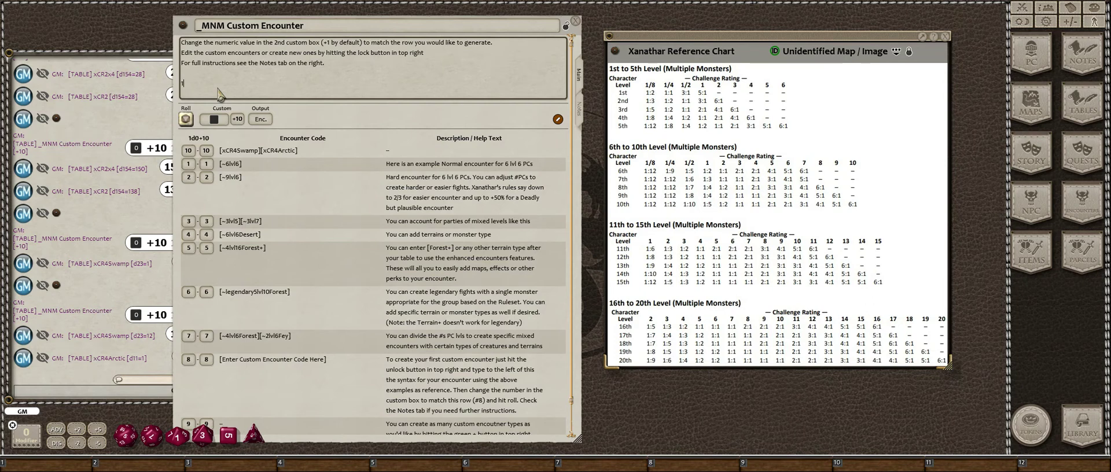
pyautogui.write('/24-')
pyautogui.write('-2')
pyautogui.press('BackSpace')
pyautogui.press('BackSpace')
pyautogui.write('- 4')
pyautogui.press('BackSpace')
pyautogui.press('BackSpace')
pyautogui.press('BackSpace')
pyautogui.press('BackSpace')
pyautogui.press('BackSpace')
pyautogui.press('BackSpace')
pyautogui.press('BackSpace')
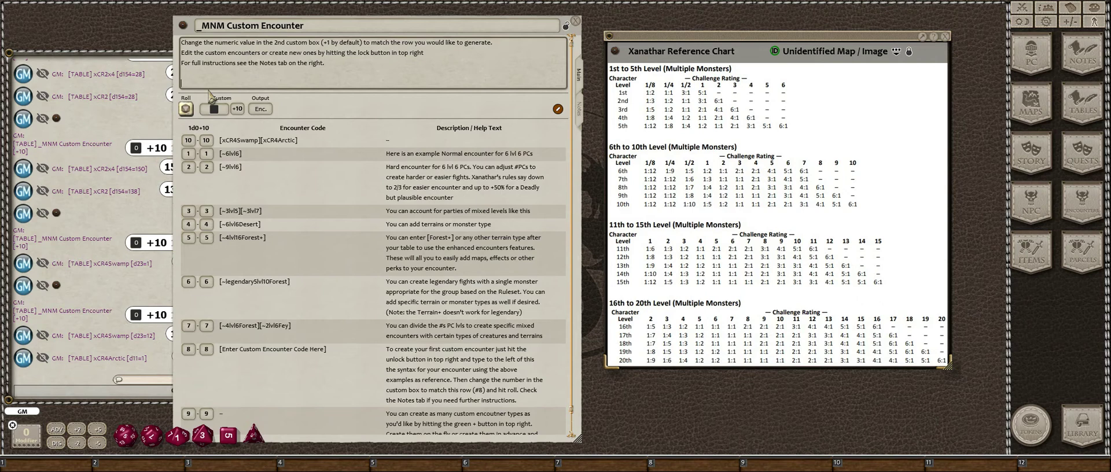
pyautogui.write('4 1/2s, 2 1s,1 2--')
pyautogui.press('Left')
pyautogui.press('Left')
pyautogui.press('Left')
pyautogui.press('Left')
pyautogui.press('Left')
pyautogui.press('Left')
pyautogui.press('Left')
pyautogui.press('BackSpace')
pyautogui.write('- 2, 1/2 of a 3.')
pyautogui.press('BackSpace')
pyautogui.press('BackSpace')
pyautogui.press('BackSpace')
pyautogui.press('BackSpace')
pyautogui.press('BackSpace')
pyautogui.press('BackSpace')
pyautogui.press('BackSpace')
pyautogui.press('BackSpace')
pyautogui.press('BackSpace')
pyautogui.press('BackSpace')
pyautogui.press('BackSpace')
pyautogui.press('BackSpace')
pyautogui.press('BackSpace')
pyautogui.press('BackSpace')
pyautogui.press('BackSpace')
pyautogui.press('BackSpace')
pyautogui.press('BackSpace')
pyautogui.press('BackSpace')
pyautogui.press('BackSpace')
pyautogui.press('BackSpace')
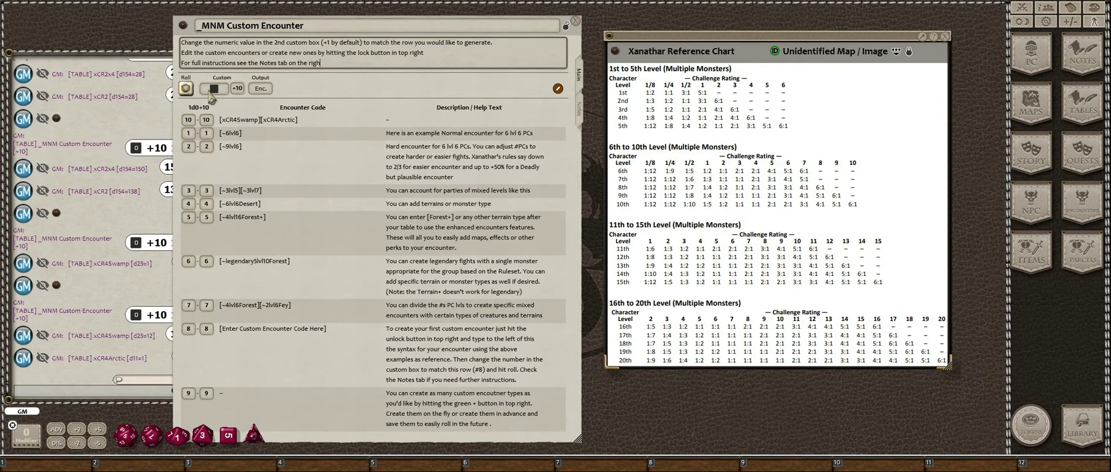
# Step: Add the lines "Level 5" and "1/4 1:8, 1/2 1:4, 1 1:2, 2 1:1, 3 2:1, 4 3:1, 5 5:1" to the table description
pyautogui.write('t')
pyautogui.press('Return')
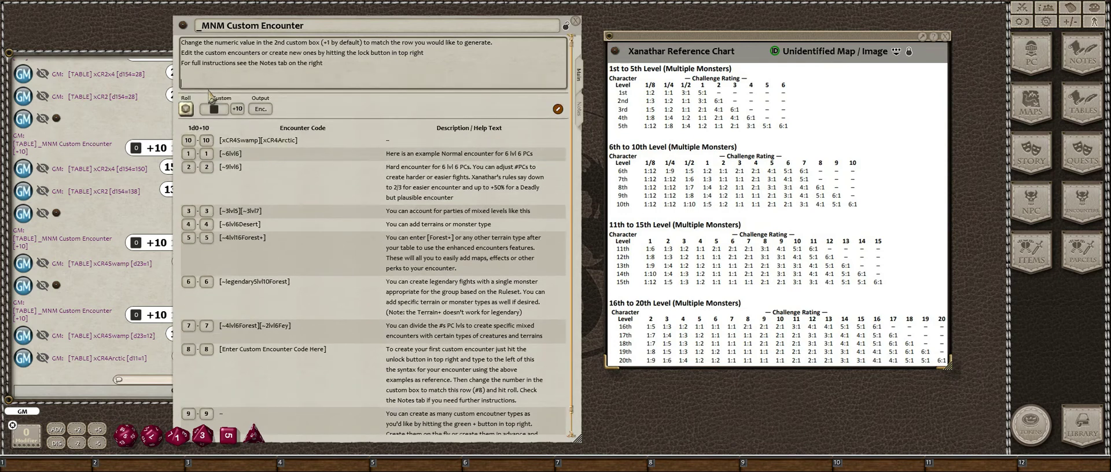
pyautogui.write('1')
pyautogui.write('/2:')
pyautogui.write('Level 5 1/4 1:8, 1/2 1:4, 1/2 1:2, 2 1:1, 3 2:1, 4 3:1, 5 5:1')
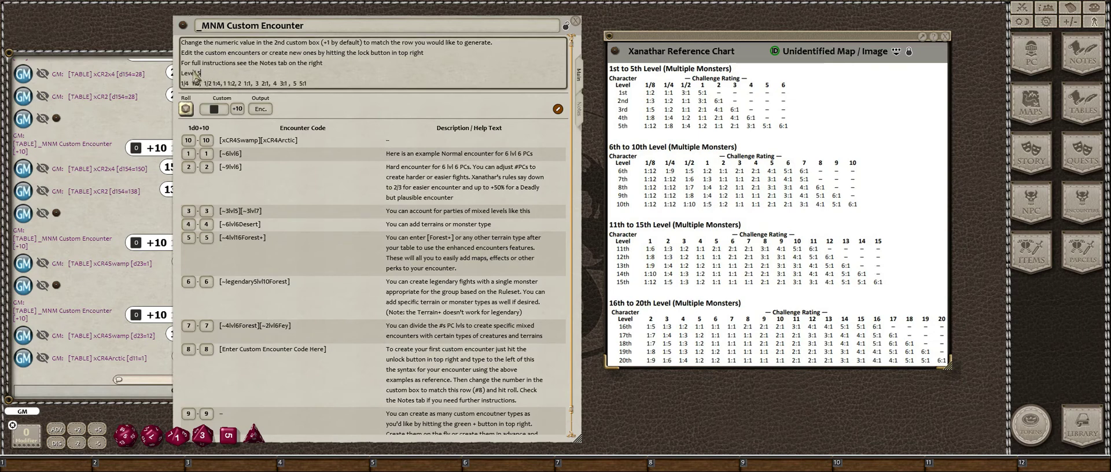
# Step: Tidy the spacing between the ratios in the Level 5 note and select both of its lines
pyautogui.click(315, 84)
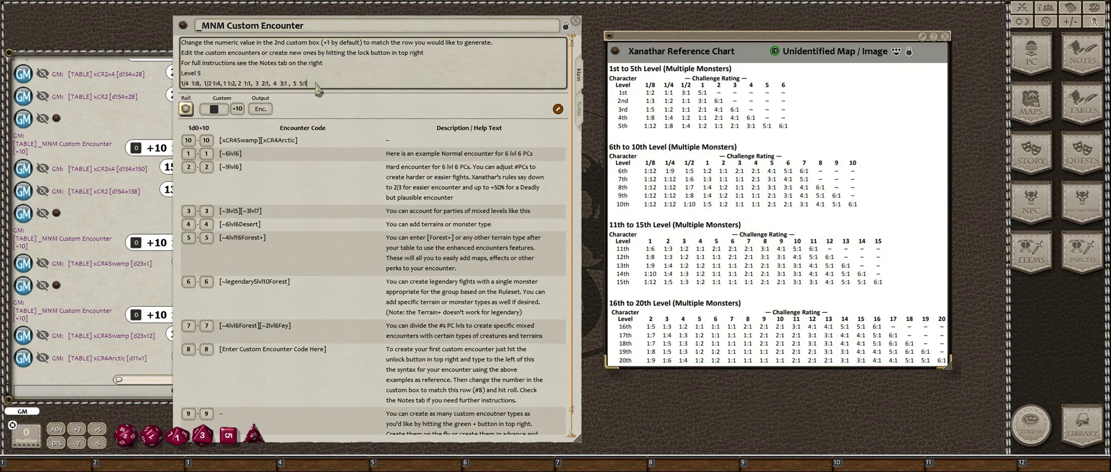
pyautogui.click(226, 87)
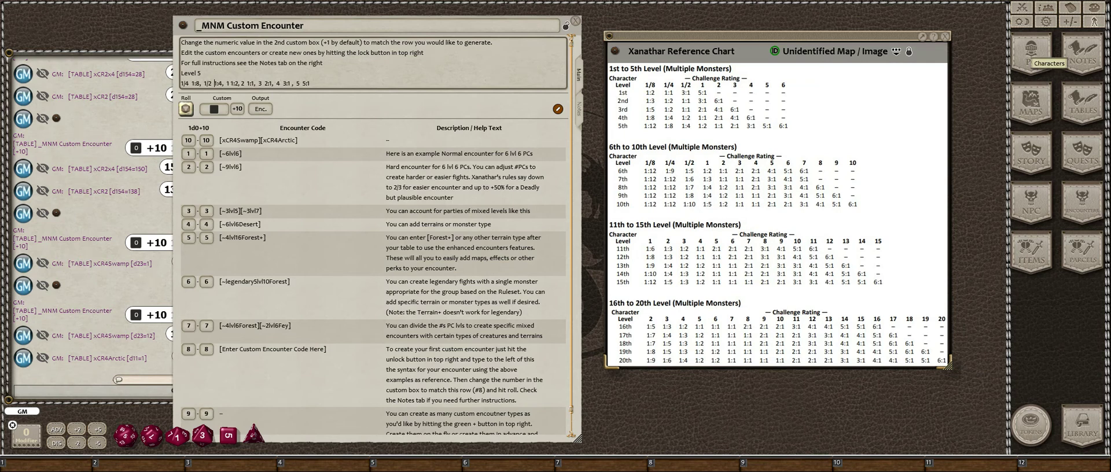
pyautogui.click(277, 85)
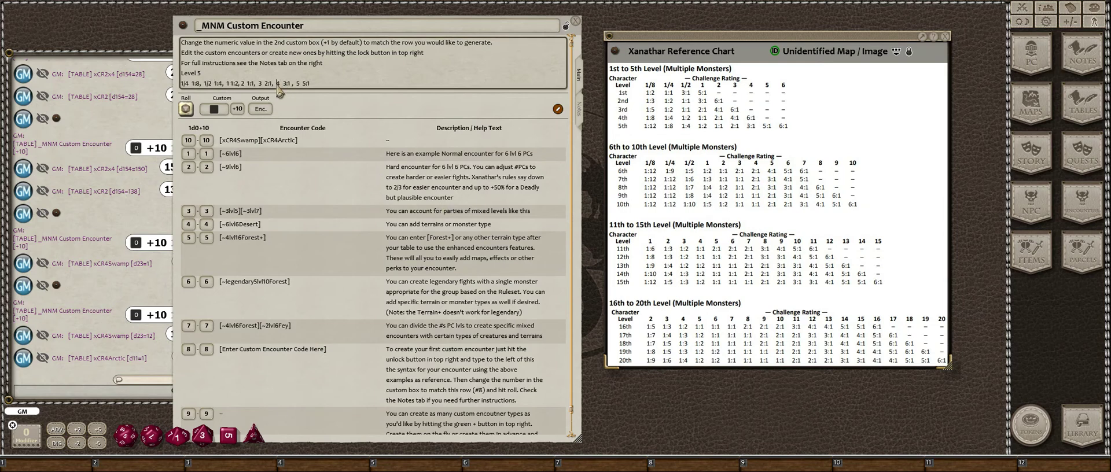
pyautogui.click(226, 84)
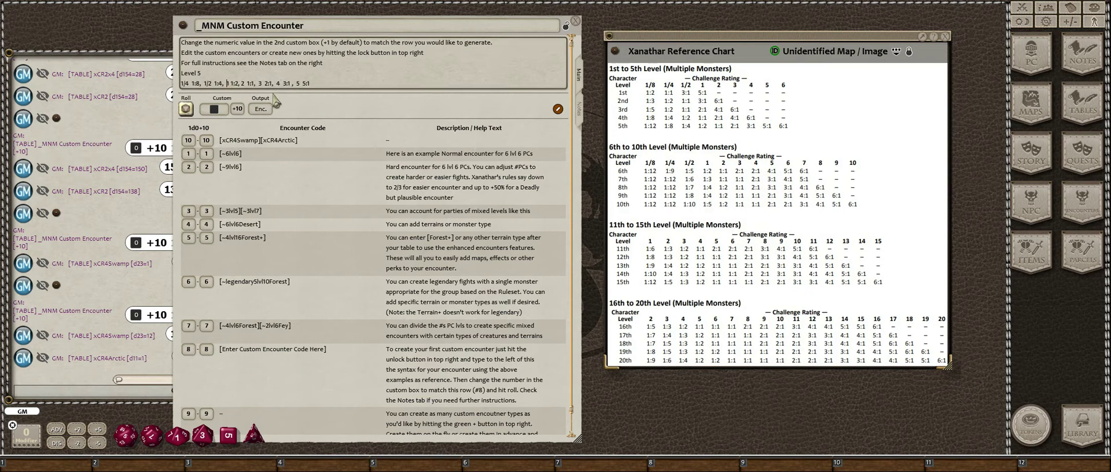
pyautogui.moveTo(324, 86); pyautogui.dragTo(166, 75)
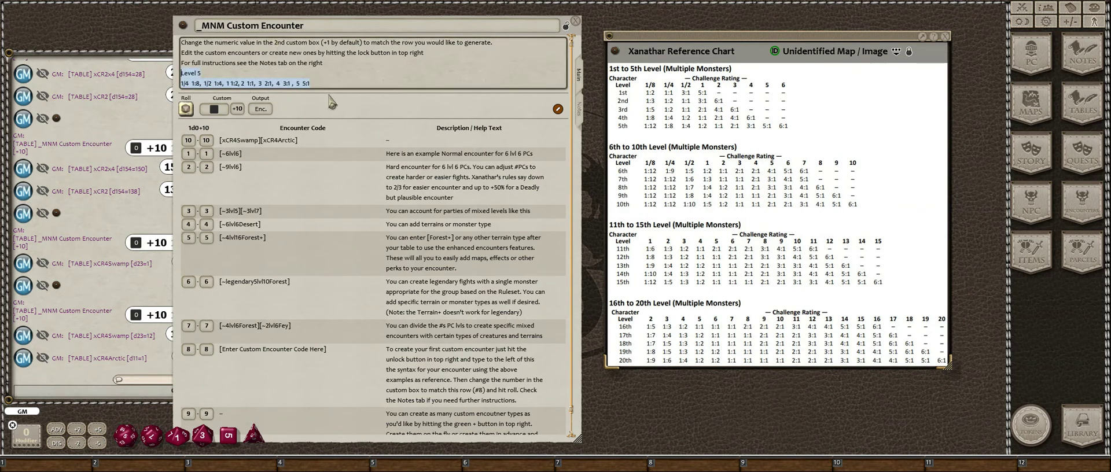
# Step: Open the row 10 encounter code for editing at its end
pyautogui.click(227, 140)
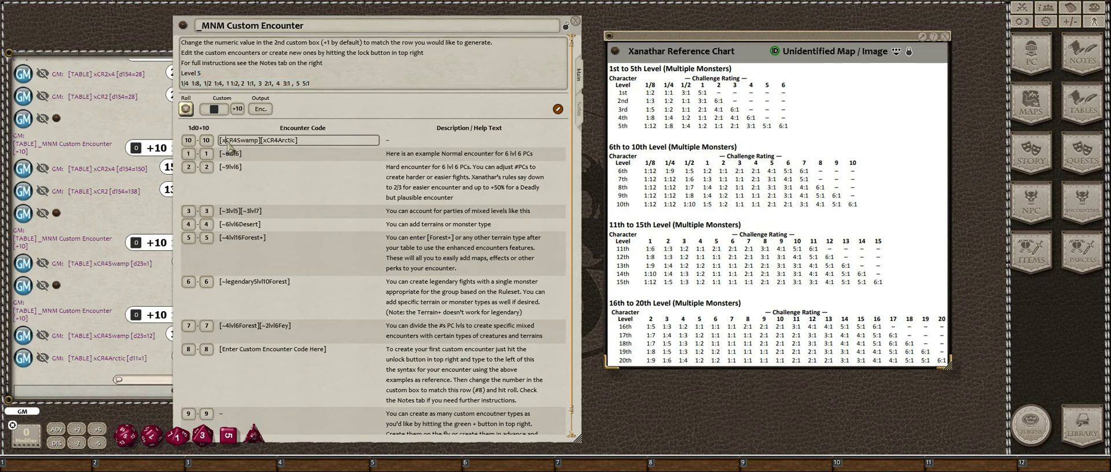
pyautogui.click(301, 140)
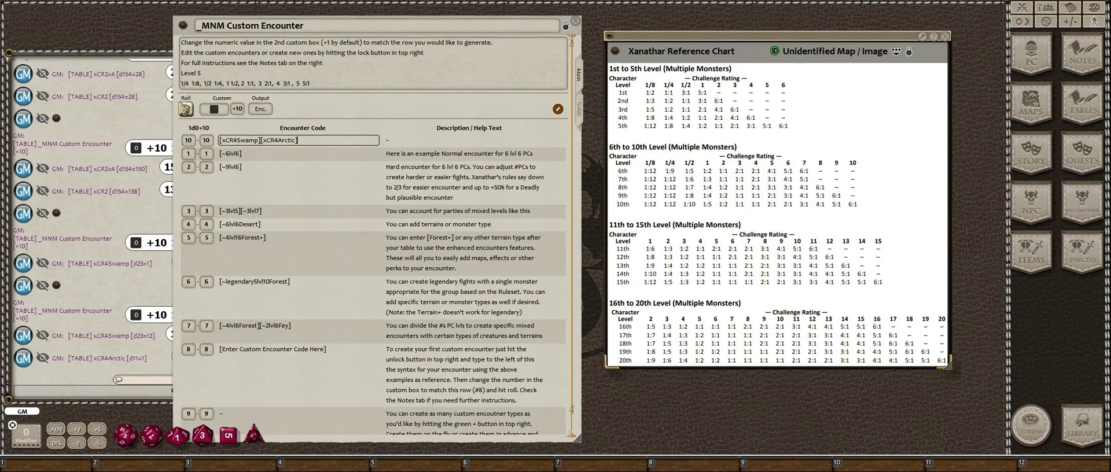